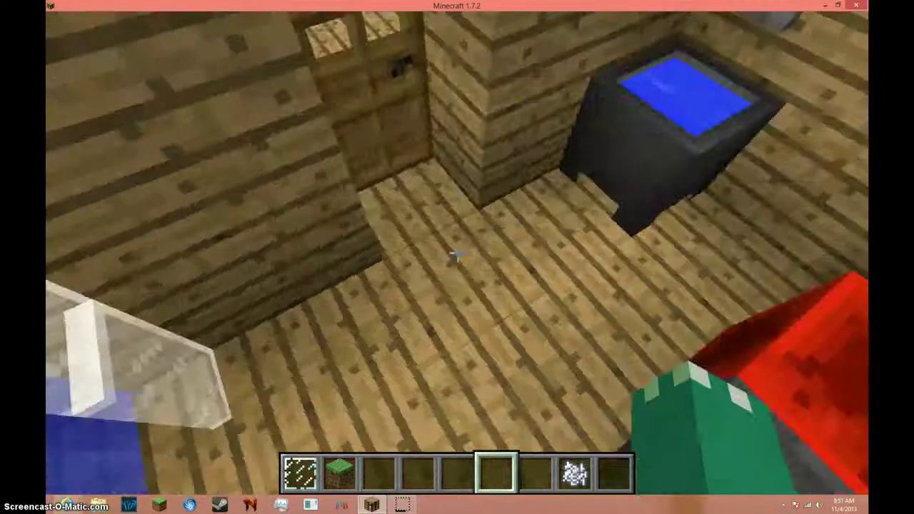
pyautogui.scroll(-2, 458, 254)
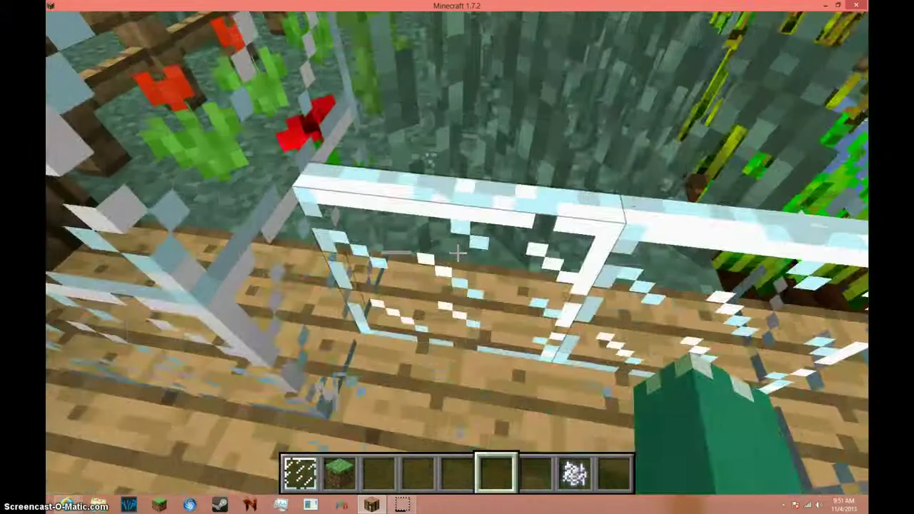
# Equip the glass panes and break a section of railing to exit toward the roof.
pyautogui.press('1')
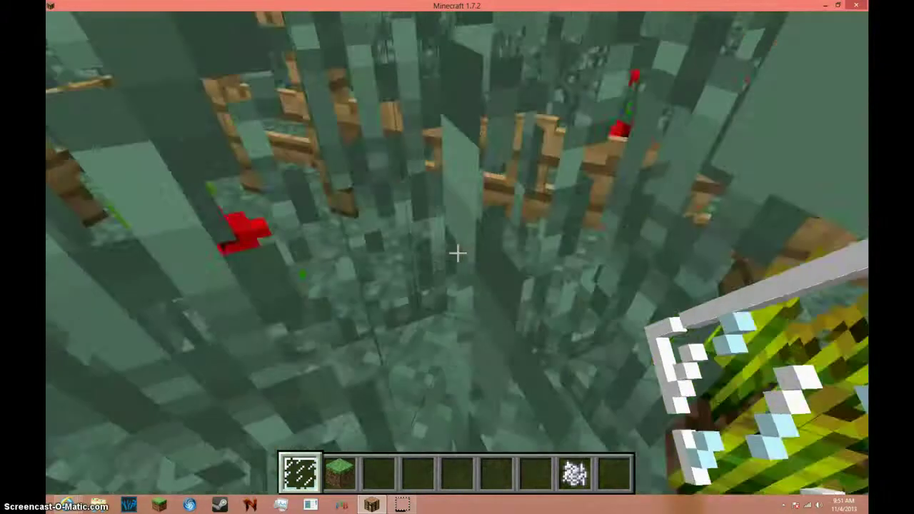
pyautogui.click(458, 254)
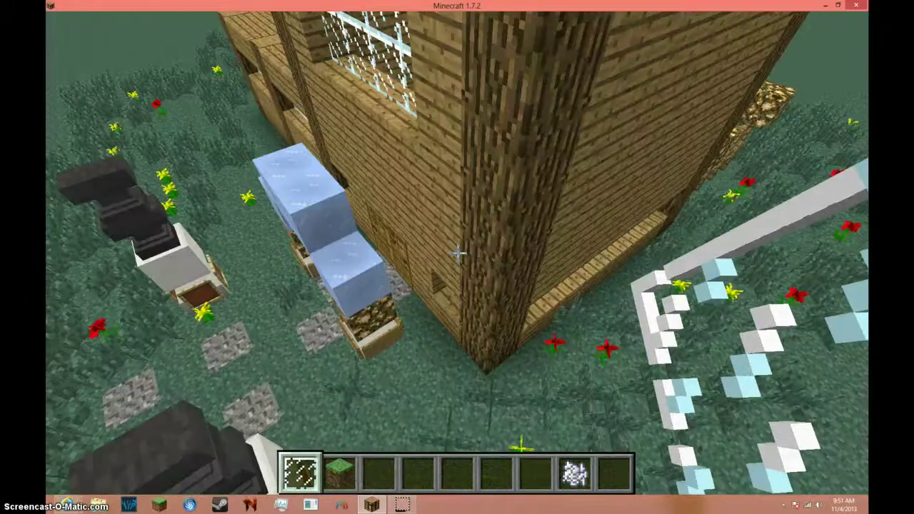
pyautogui.scroll(-2, 457, 254)
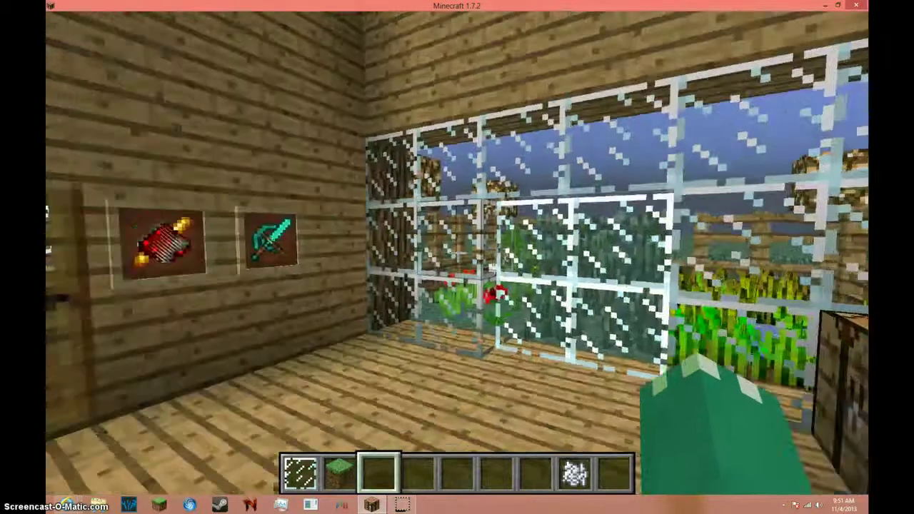
# Go out through the front double doors onto the stone path, closing them behind.
pyautogui.rightClick(457, 257)
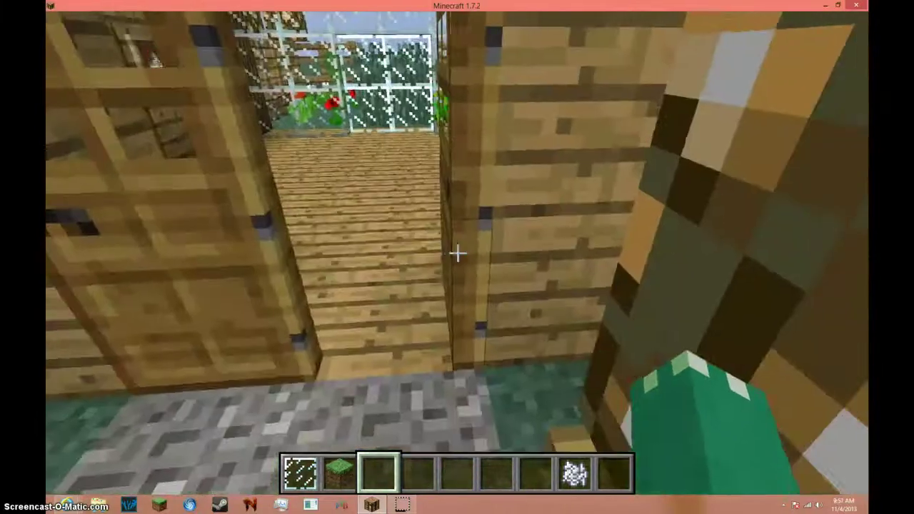
pyautogui.rightClick(458, 254)
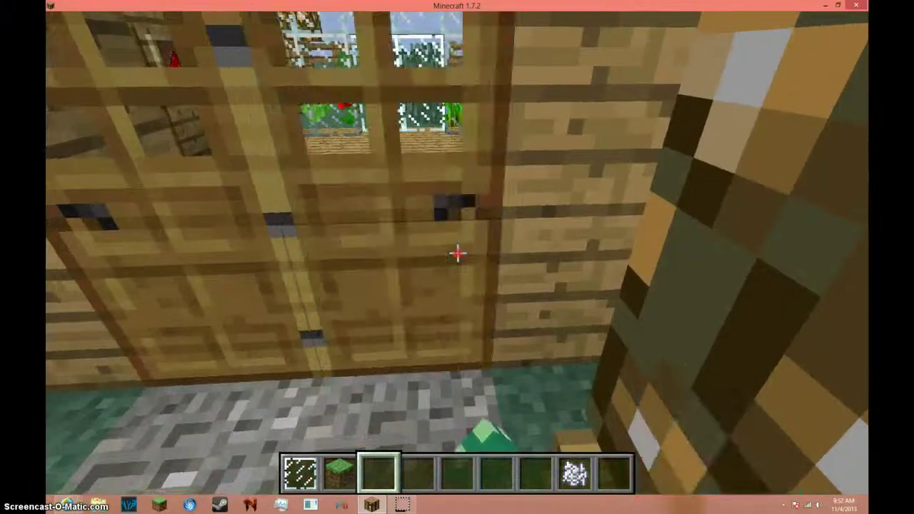